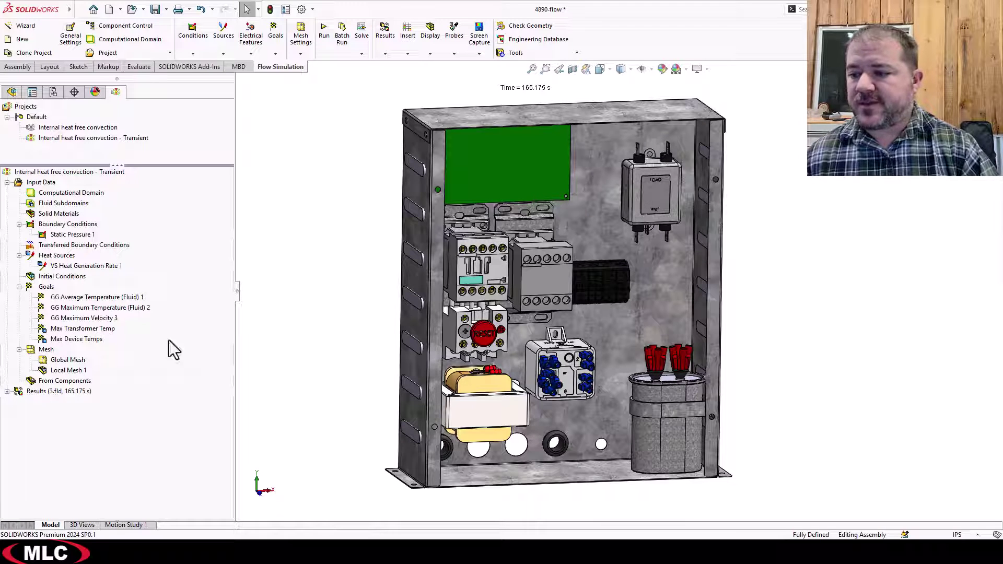
- Insert a Volume Parameters evaluation for the blue-terminal GE Relay with Terminals component
{"action": "left_click", "coordinate": [8, 391]}
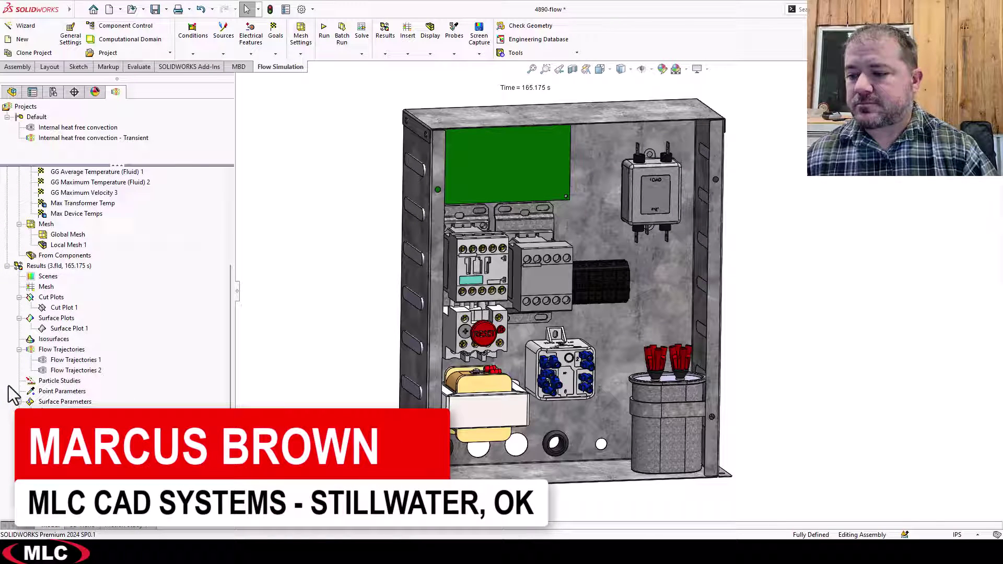
{"action": "left_click", "coordinate": [560, 369]}
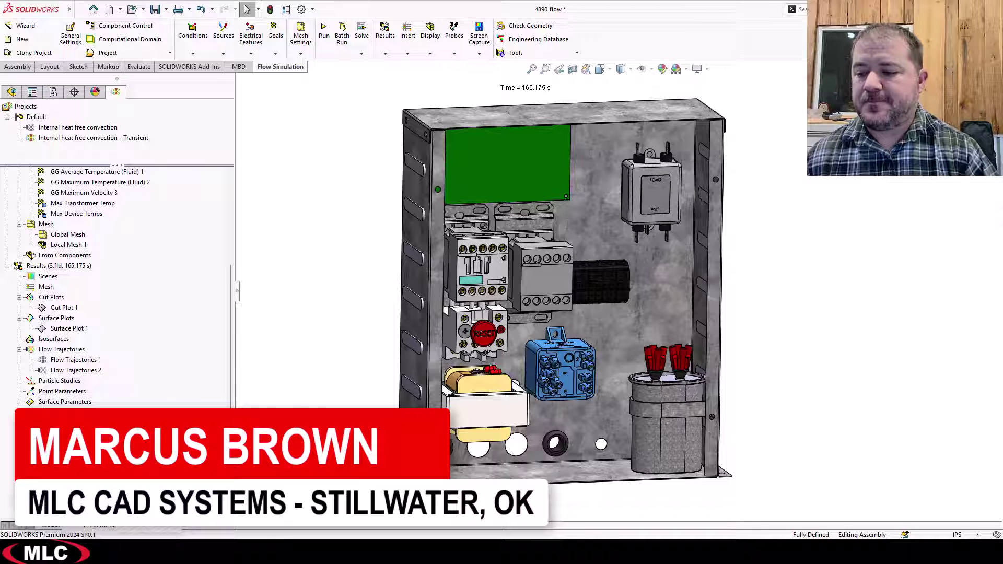
{"action": "left_click", "coordinate": [65, 411]}
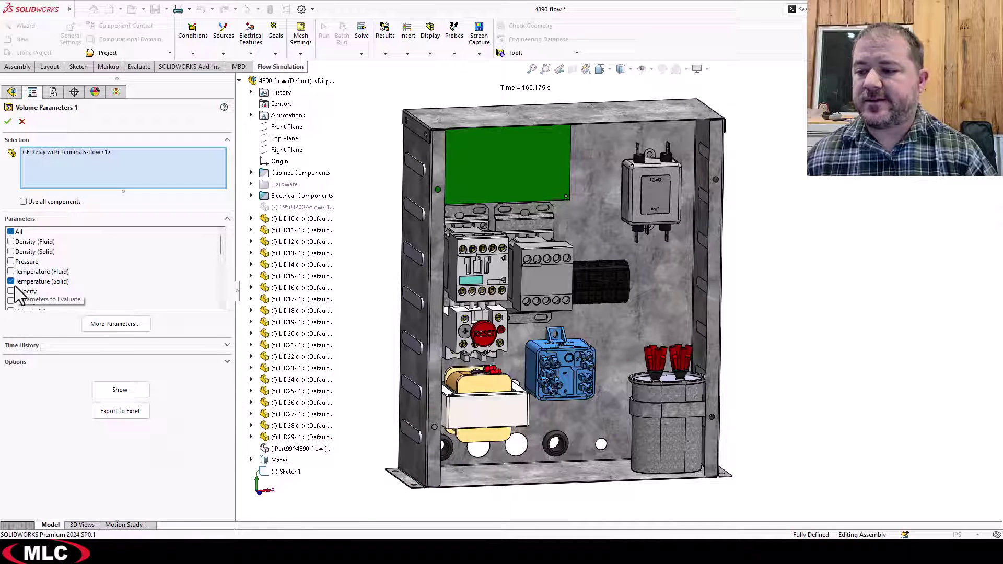
- Enable Time History with All saved steps from 0 s and show the relay's solid temperatures
{"action": "left_click", "coordinate": [29, 347]}
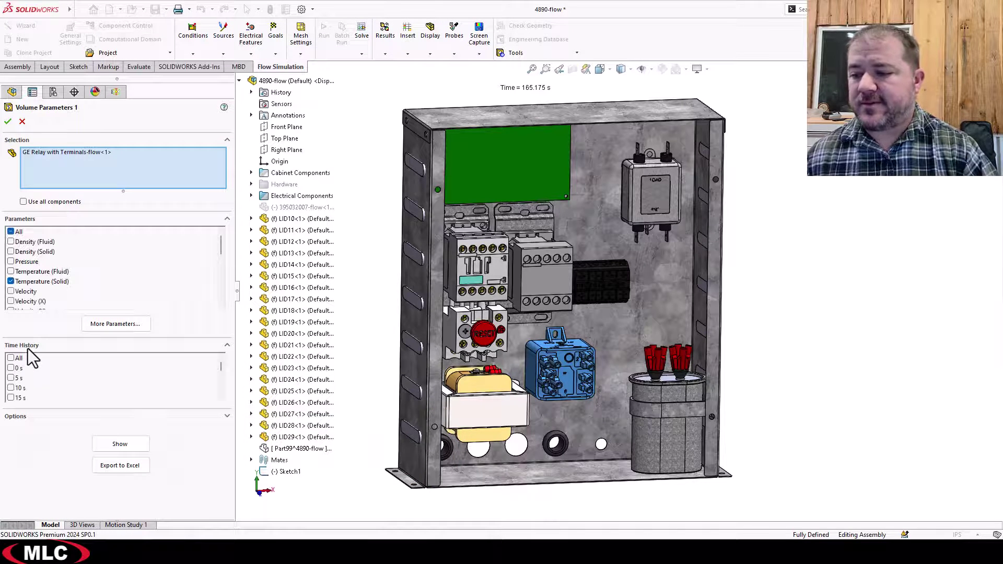
{"action": "left_click", "coordinate": [11, 359]}
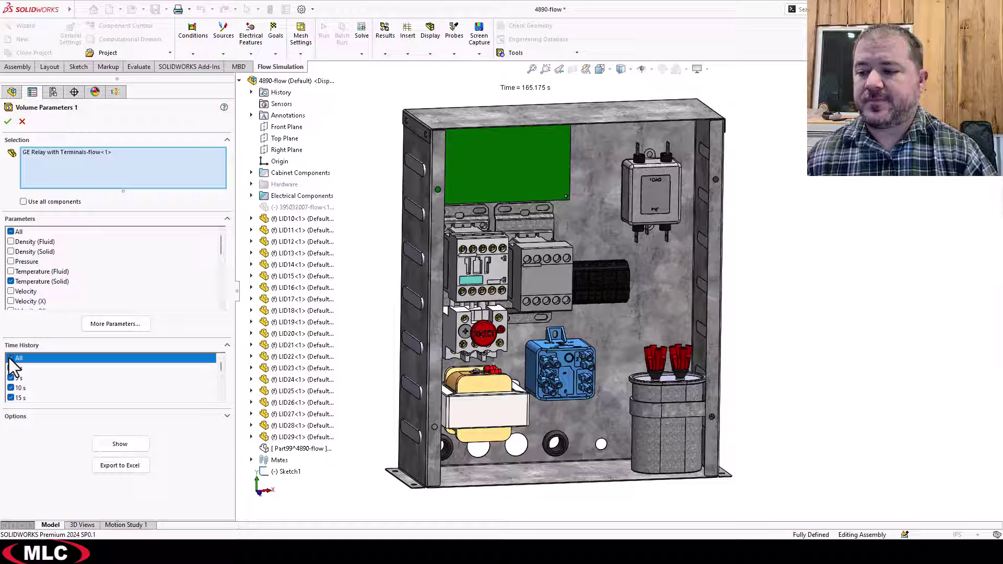
{"action": "left_click", "coordinate": [120, 443]}
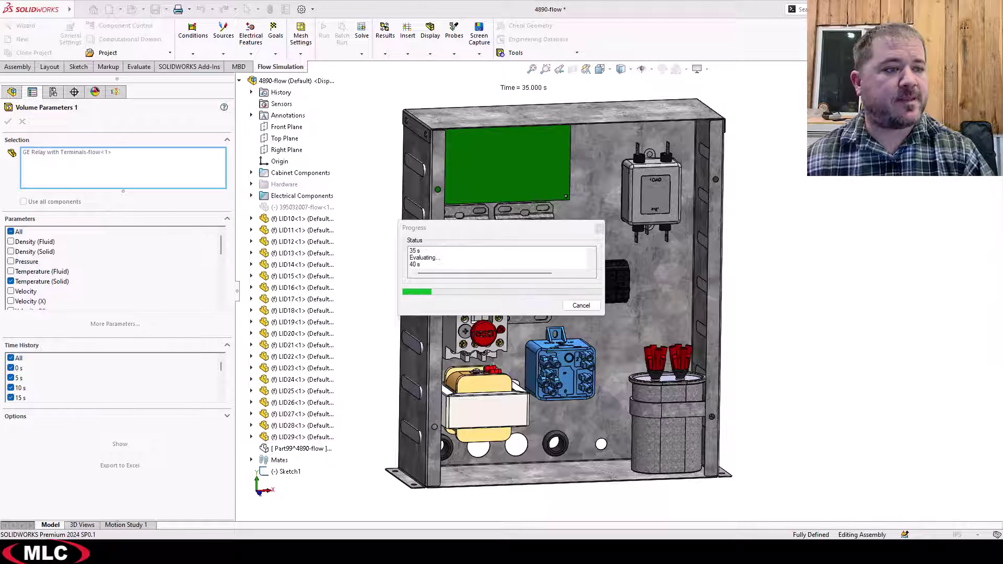
- Bring the Flow Tips File Explorer window over the model and resize it
{"action": "key", "text": "alt+Tab"}
{"action": "left_click_drag", "start_coordinate": [930, 165], "coordinate": [536, 125]}
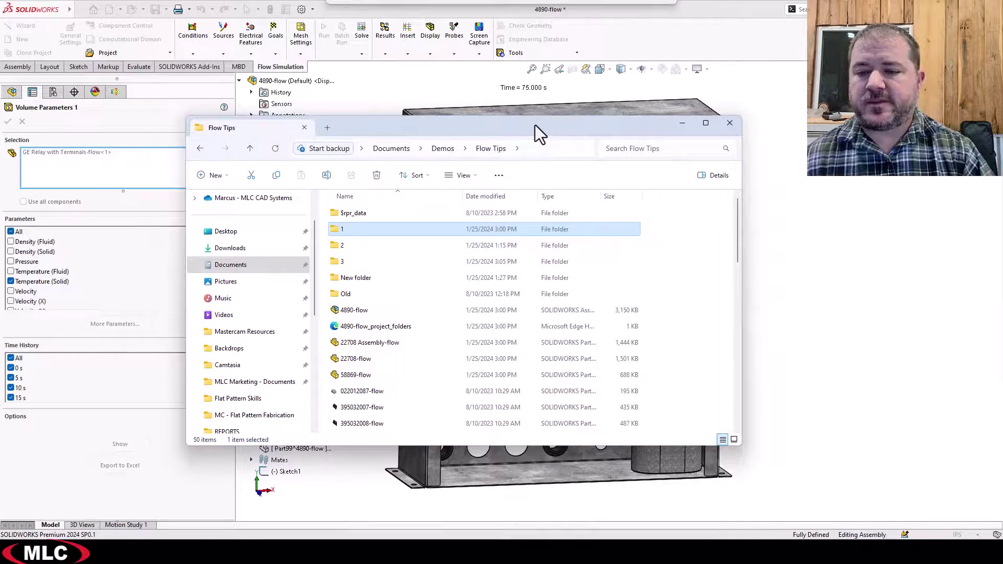
{"action": "double_click", "coordinate": [535, 125]}
{"action": "left_click", "coordinate": [598, 160]}
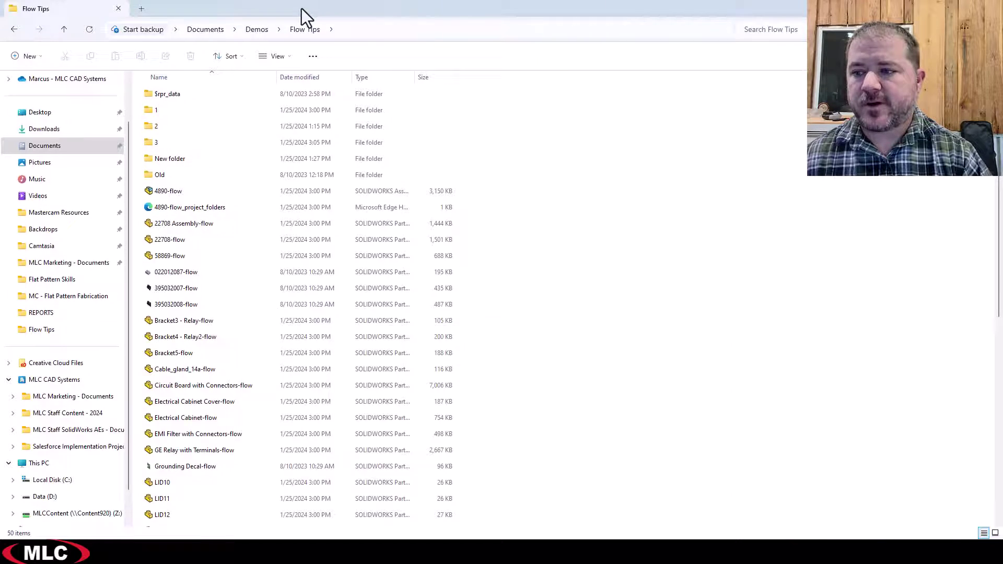
{"action": "left_click_drag", "start_coordinate": [302, 7], "coordinate": [477, 44]}
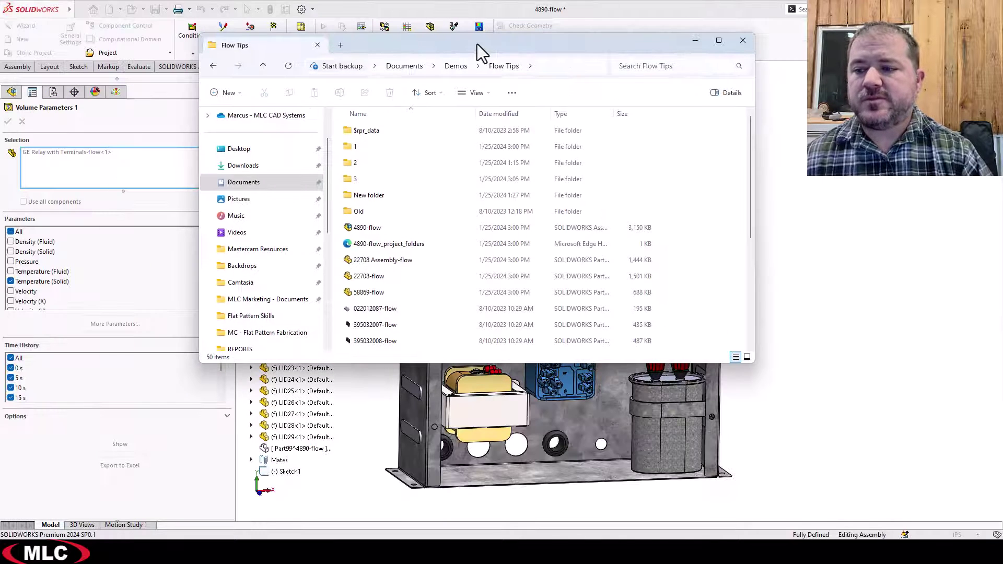
- Inspect the 1.fld and 1.fbd files in results folder 1, then return to Flow Tips
{"action": "double_click", "coordinate": [348, 148]}
{"action": "scroll", "coordinate": [470, 186], "scroll_direction": "down", "scroll_amount": 3}
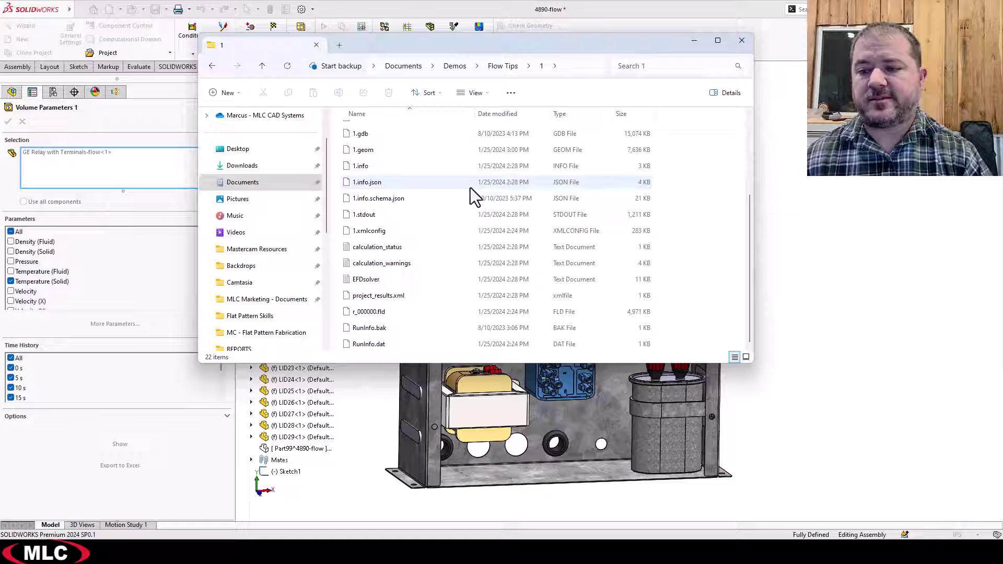
{"action": "scroll", "coordinate": [471, 188], "scroll_direction": "up", "scroll_amount": 3}
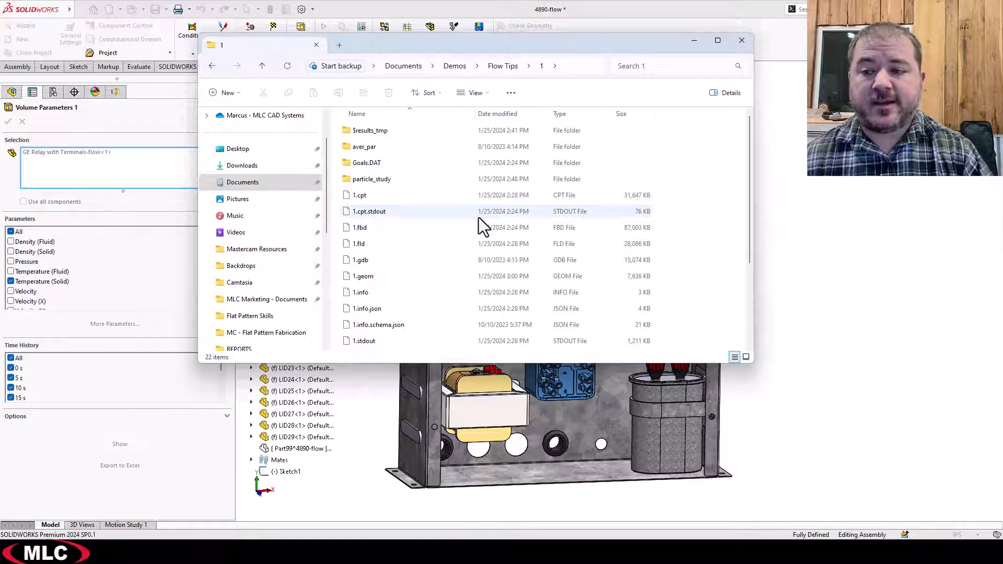
{"action": "left_click", "coordinate": [377, 244]}
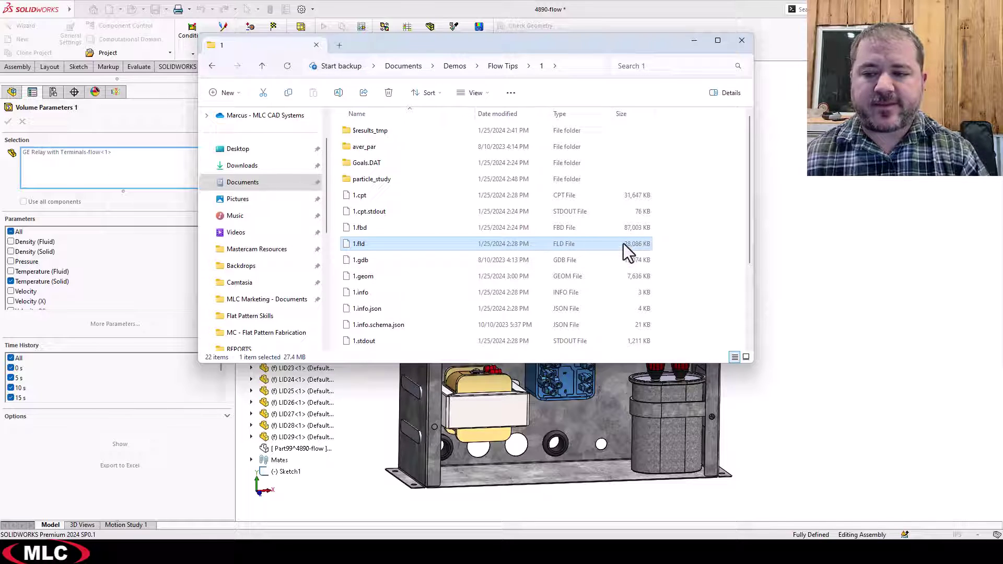
{"action": "left_click", "coordinate": [368, 231]}
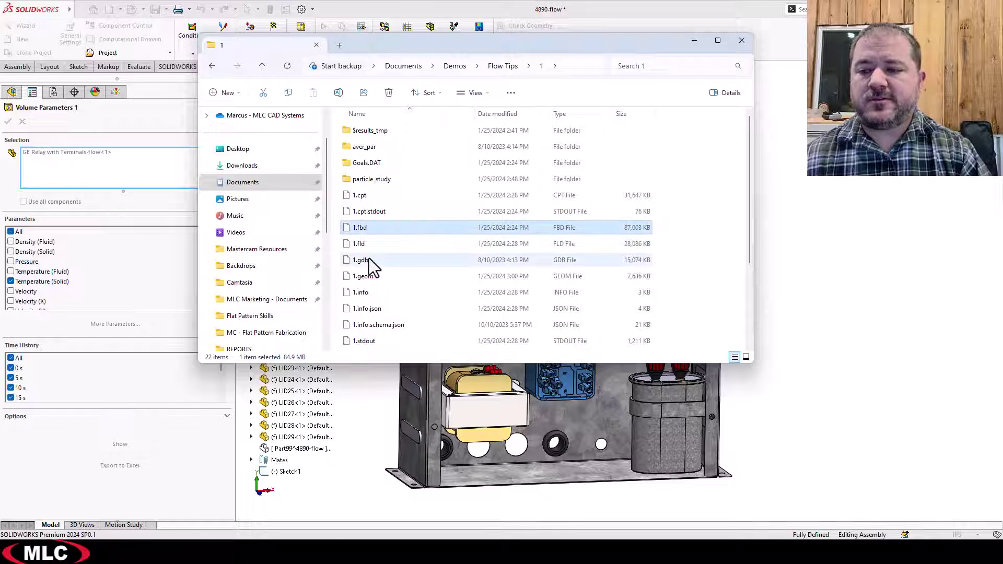
{"action": "left_click", "coordinate": [364, 243]}
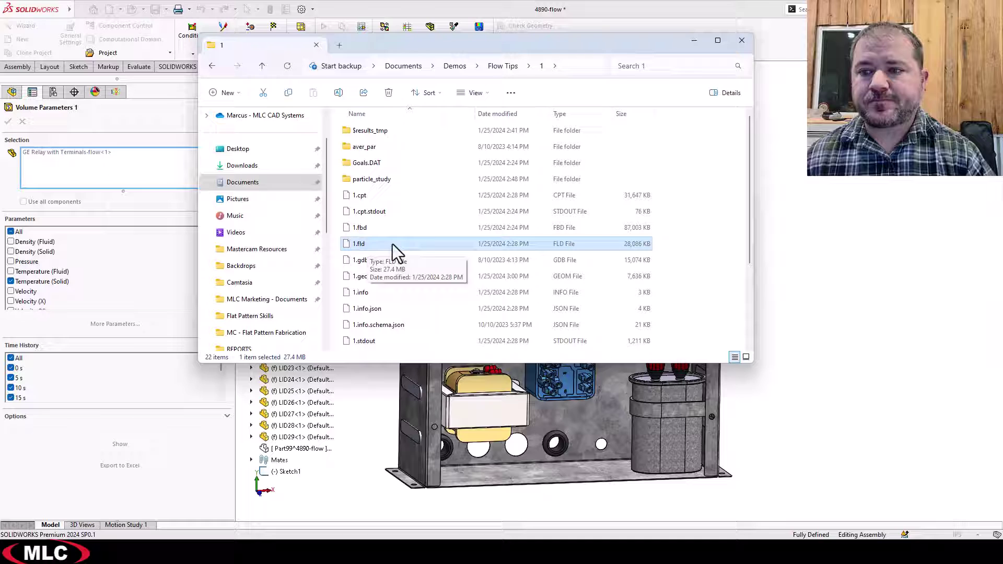
{"action": "key", "text": "F2"}
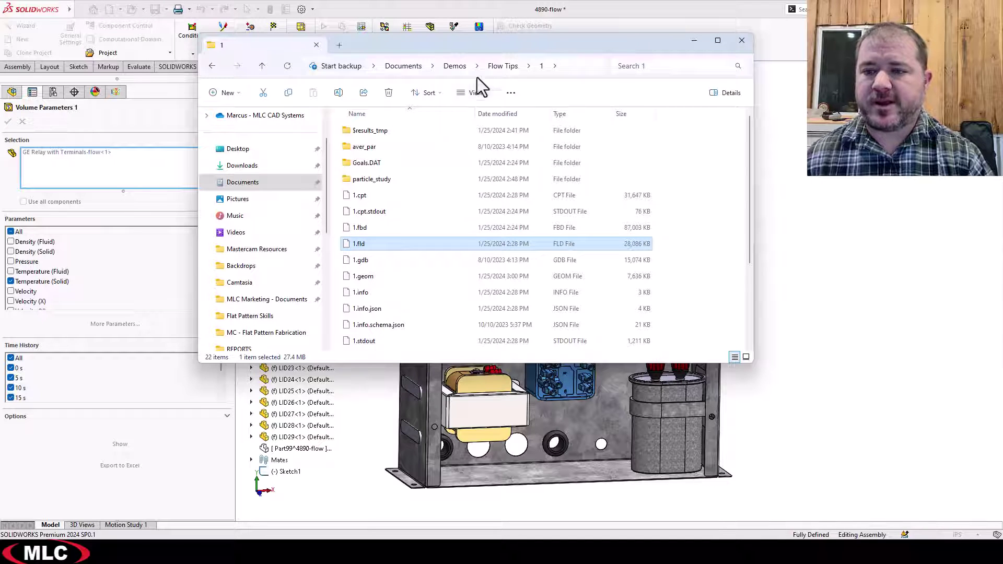
{"action": "left_click", "coordinate": [505, 66]}
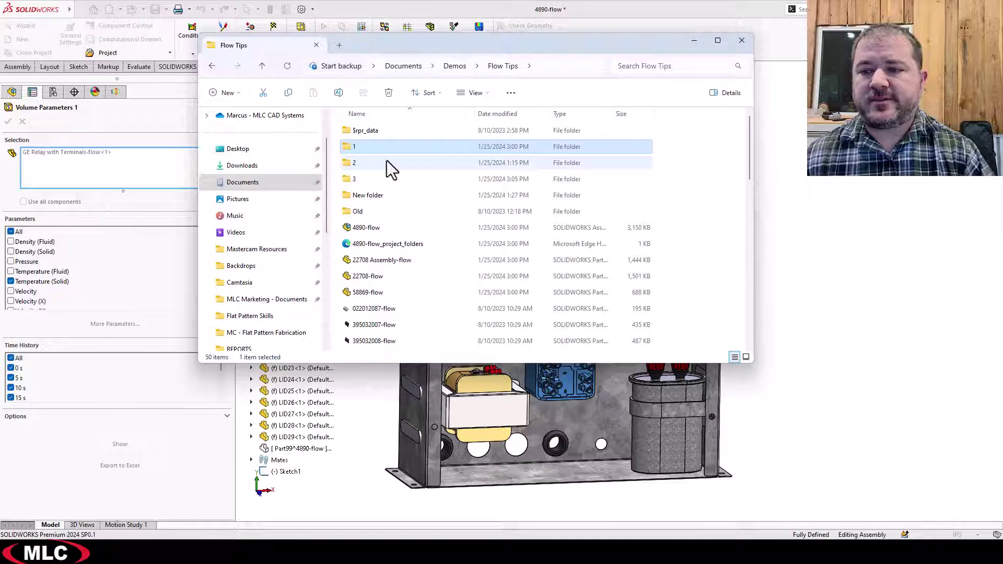
{"action": "double_click", "coordinate": [360, 162]}
{"action": "scroll", "coordinate": [440, 163], "scroll_direction": "down", "scroll_amount": 10}
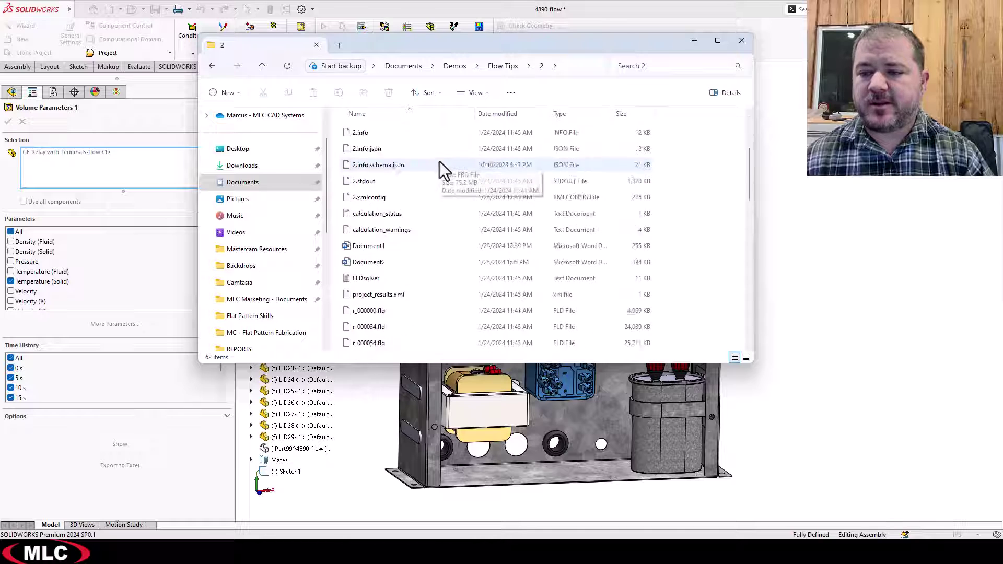
{"action": "scroll", "coordinate": [559, 220], "scroll_direction": "up", "scroll_amount": 5}
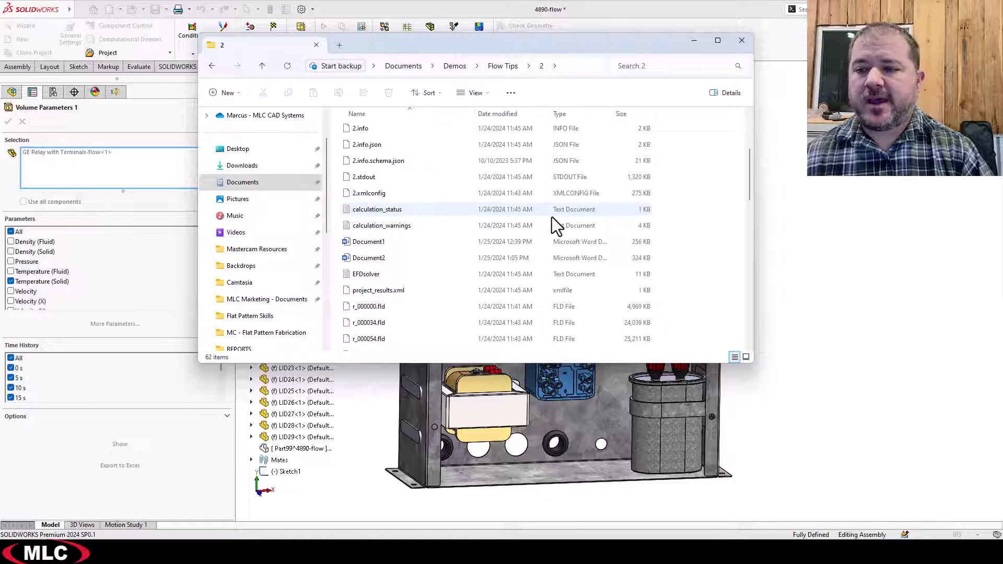
{"action": "scroll", "coordinate": [474, 282], "scroll_direction": "down", "scroll_amount": 1}
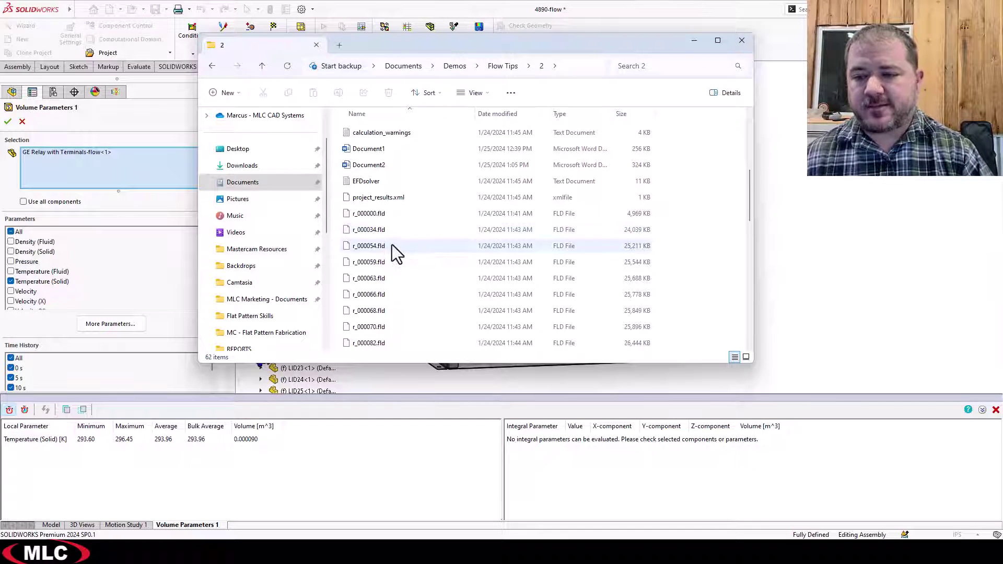
{"action": "scroll", "coordinate": [404, 262], "scroll_direction": "down", "scroll_amount": 15}
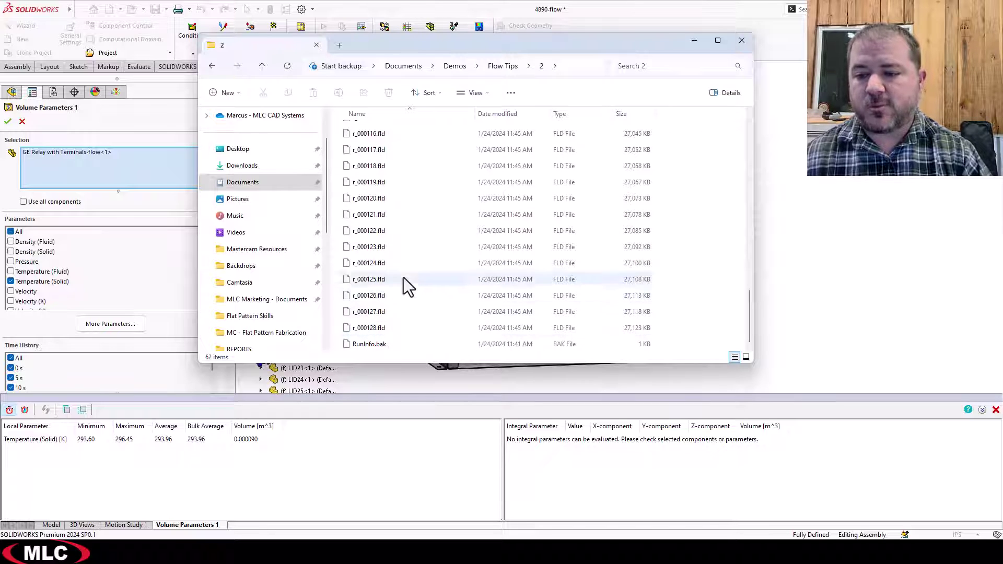
{"action": "scroll", "coordinate": [395, 275], "scroll_direction": "up", "scroll_amount": 6}
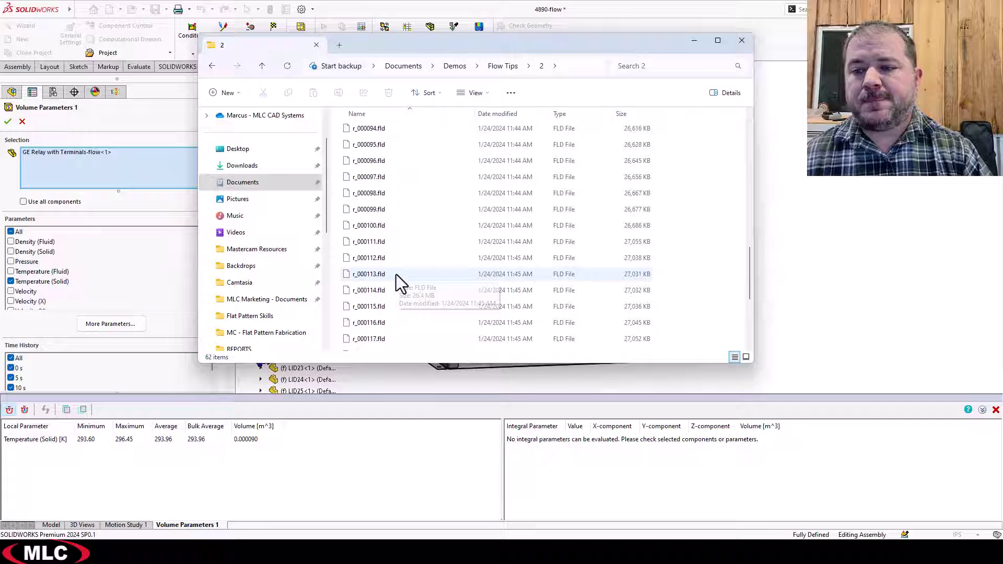
{"action": "scroll", "coordinate": [397, 275], "scroll_direction": "up", "scroll_amount": 4}
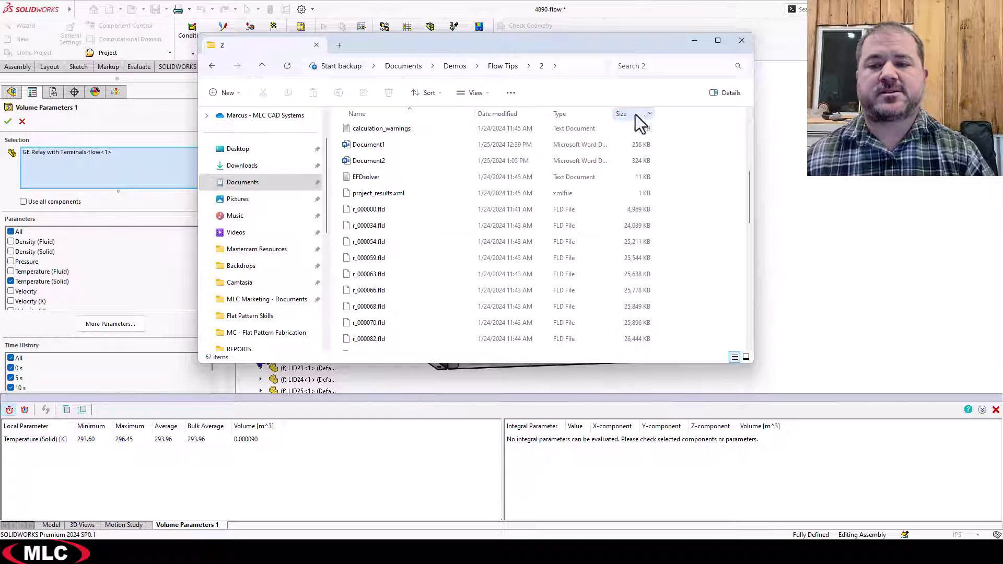
- Review the Time History table's Temperature (Solid) values, including the Maximum row, then close it
{"action": "left_click", "coordinate": [686, 41]}
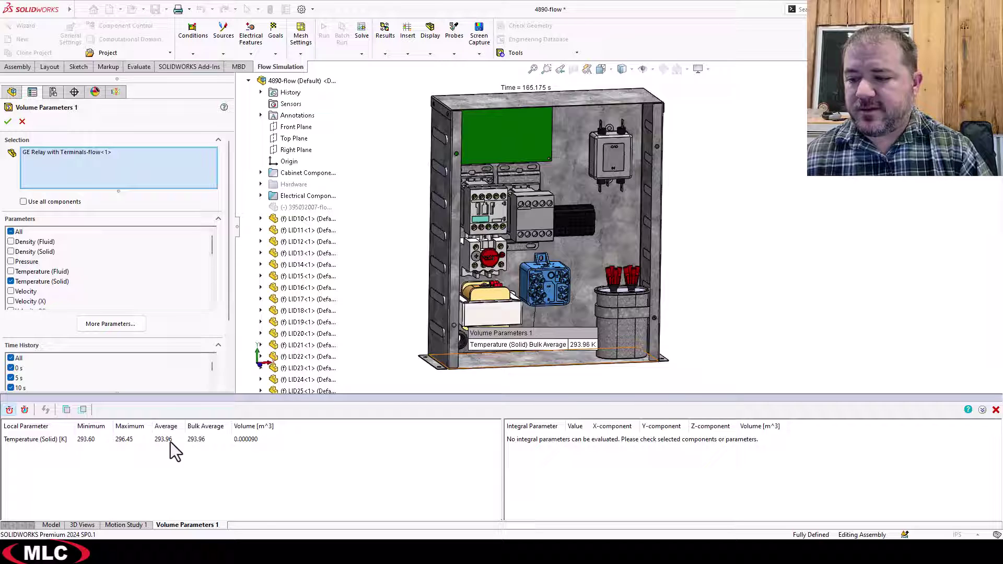
{"action": "left_click", "coordinate": [24, 410]}
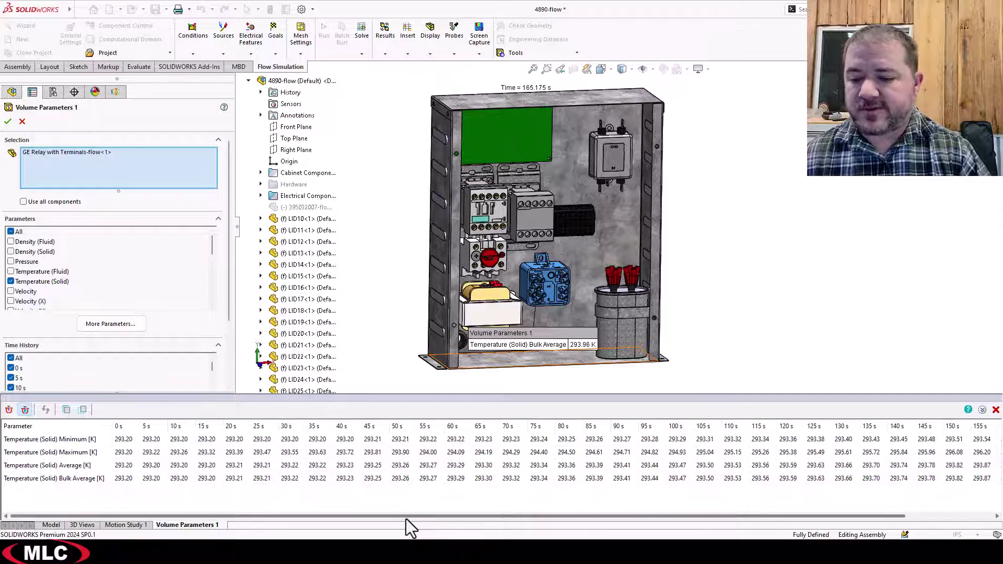
{"action": "left_click_drag", "start_coordinate": [405, 518], "coordinate": [351, 510]}
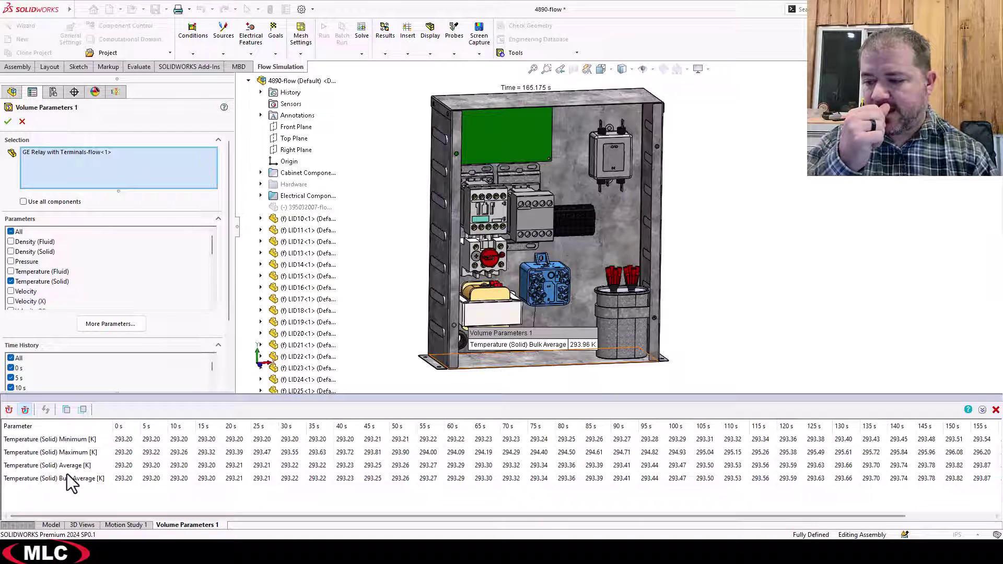
{"action": "left_click", "coordinate": [73, 454]}
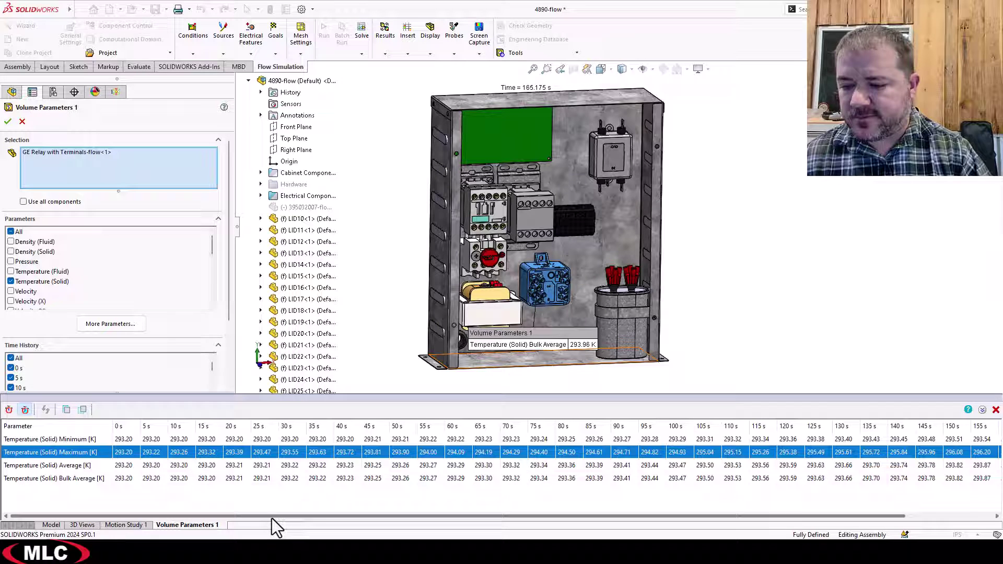
{"action": "left_click_drag", "start_coordinate": [287, 518], "coordinate": [387, 515]}
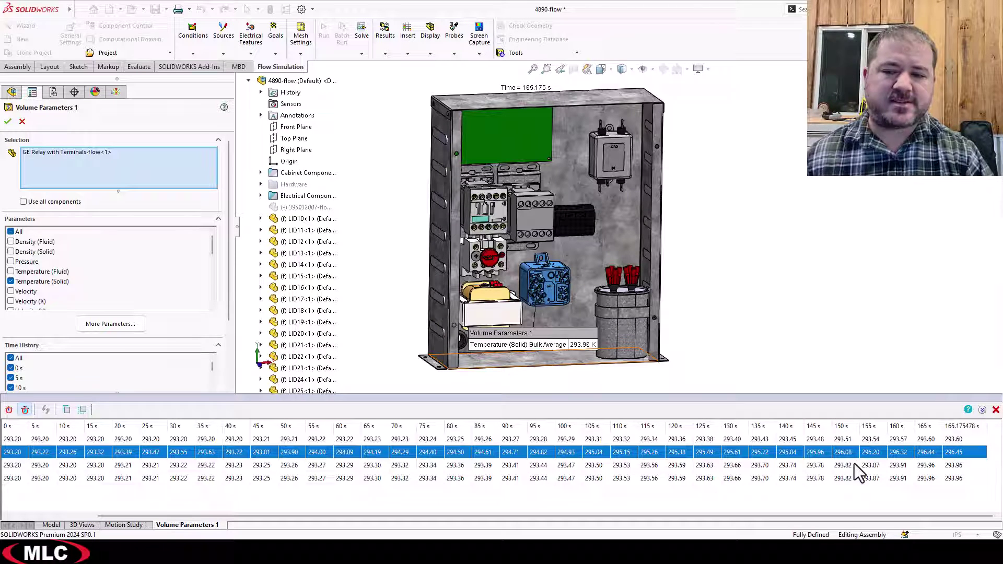
{"action": "left_click", "coordinate": [996, 409]}
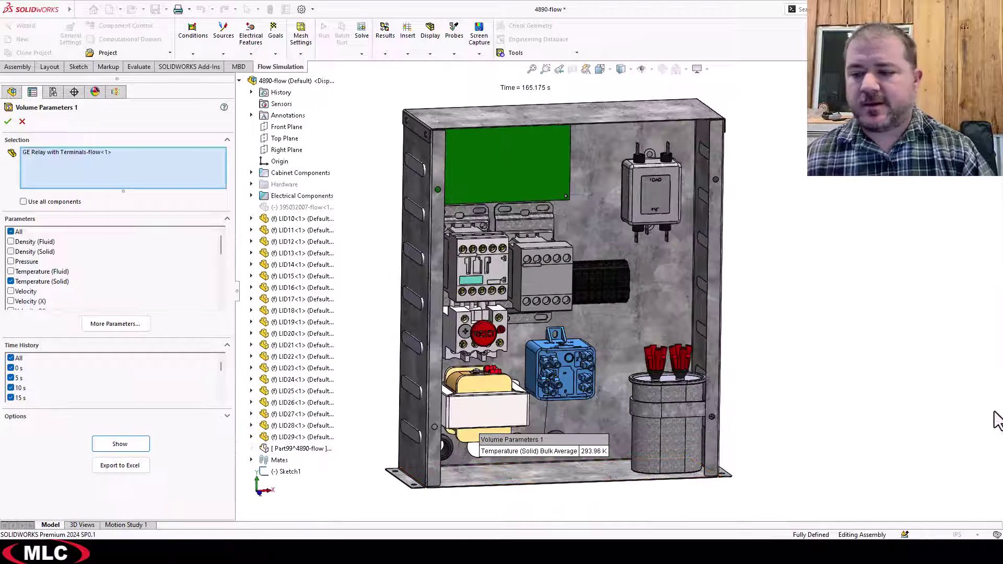
- Export the relay temperature history to Excel and view the Temperature (Solid) Bulk Average chart
{"action": "left_click", "coordinate": [124, 465]}
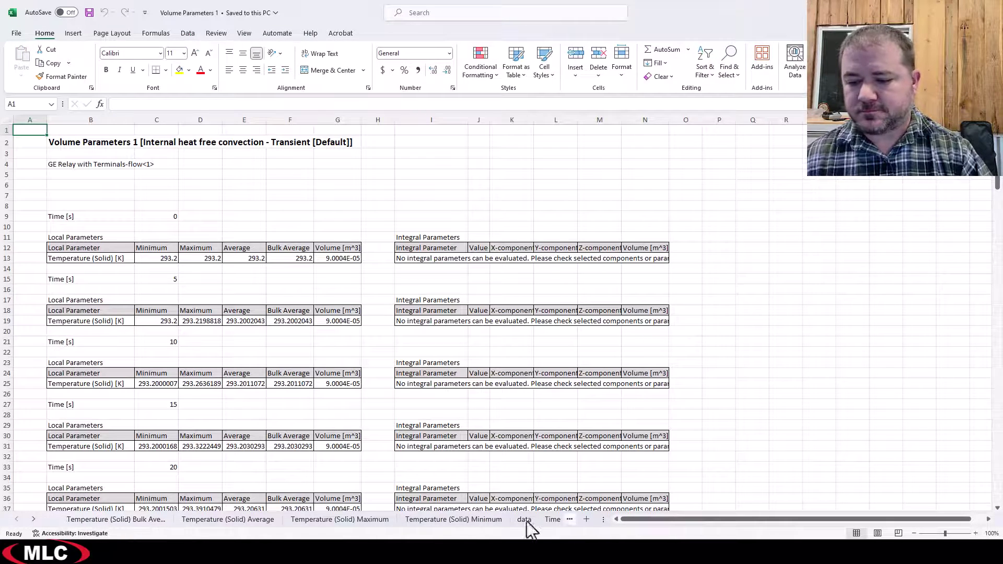
{"action": "scroll", "coordinate": [180, 437], "scroll_direction": "down", "scroll_amount": 4}
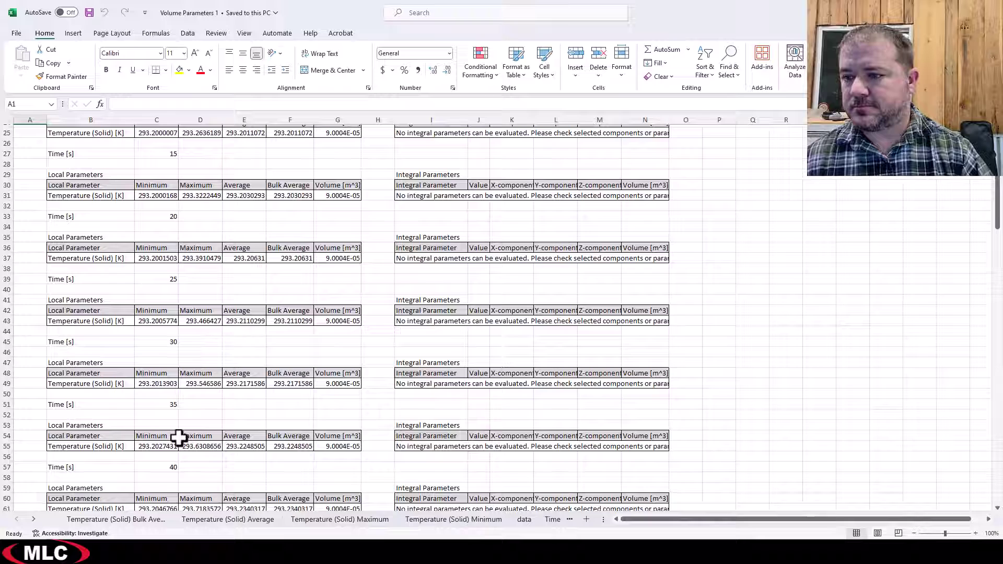
{"action": "scroll", "coordinate": [179, 437], "scroll_direction": "up", "scroll_amount": 4}
{"action": "left_click", "coordinate": [103, 519]}
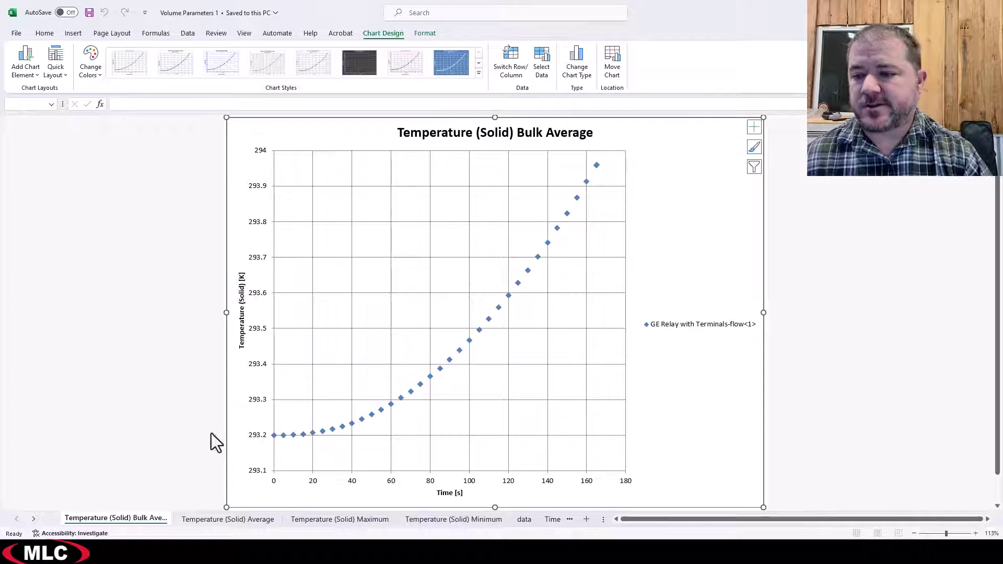
- Review the raw data sheet and the Maximum and Average charts, ending on Bulk Average
{"action": "left_click", "coordinate": [524, 518]}
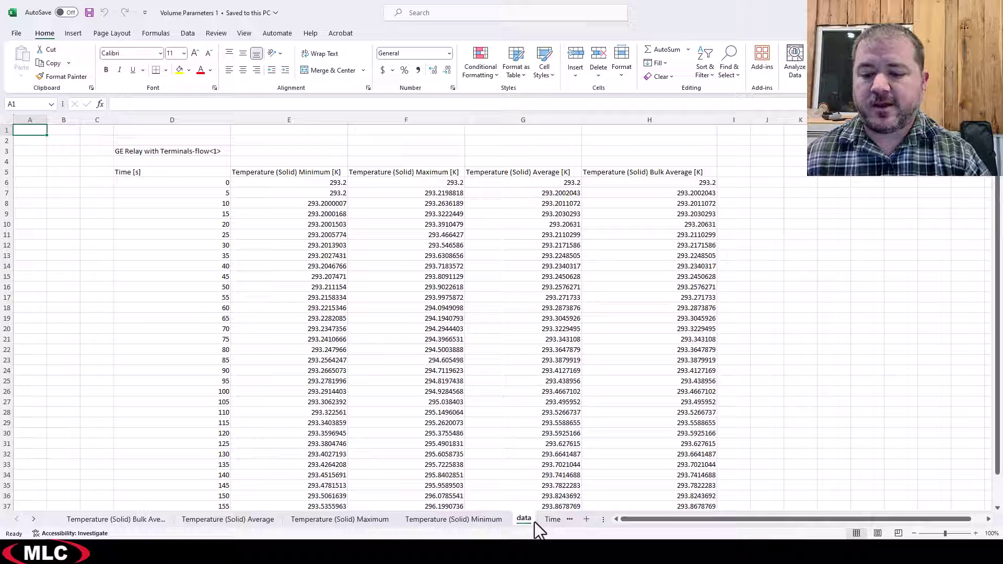
{"action": "left_click", "coordinate": [339, 518]}
{"action": "left_click", "coordinate": [230, 520]}
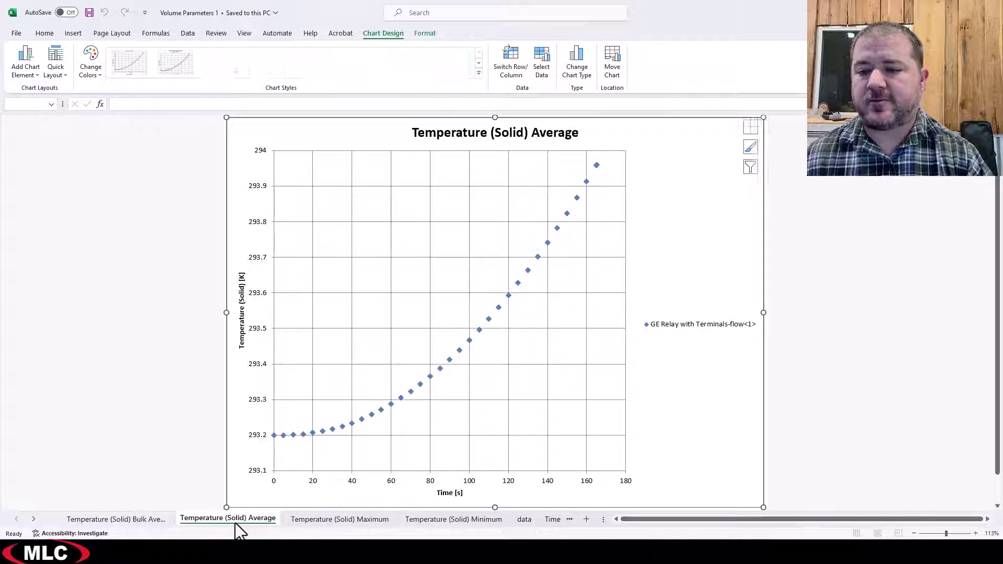
{"action": "left_click", "coordinate": [122, 519]}
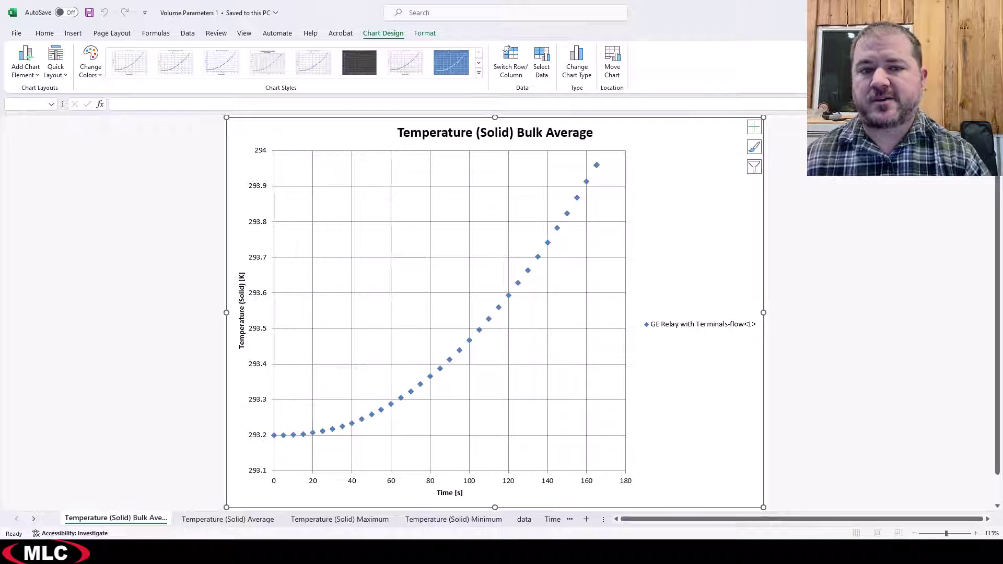